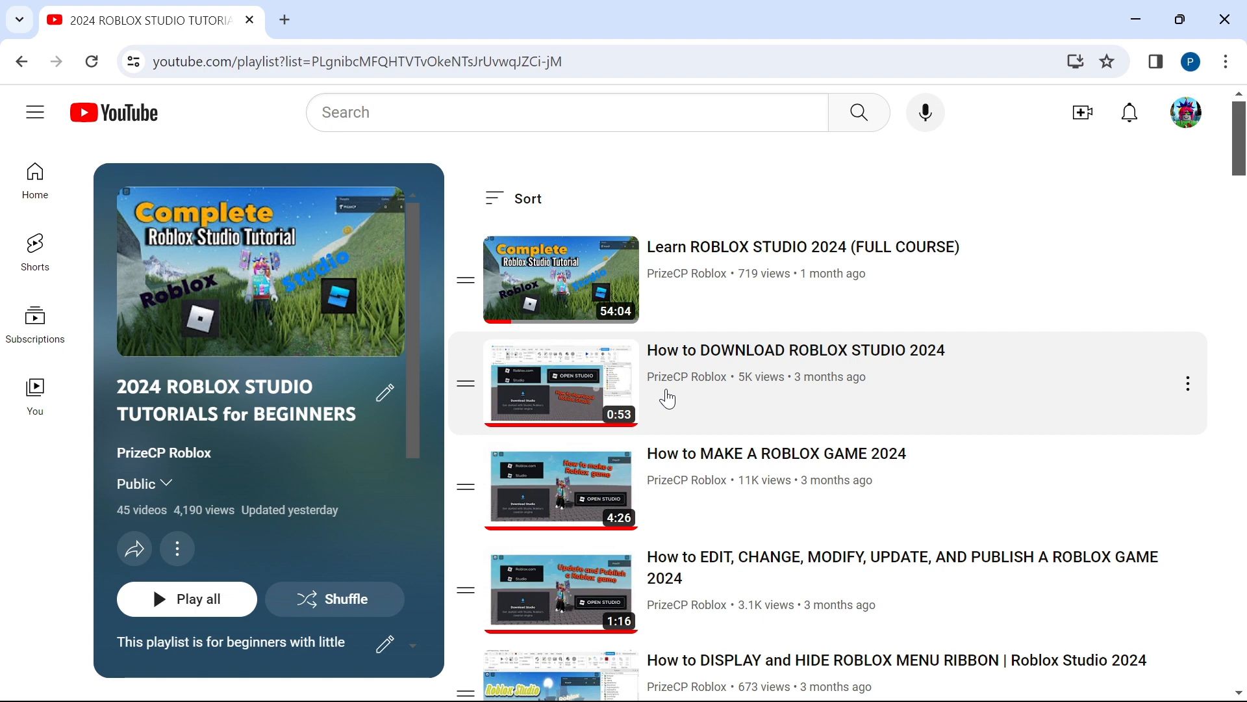
scroll(589, 476, "down", 2)
scroll(589, 476, "down", 1)
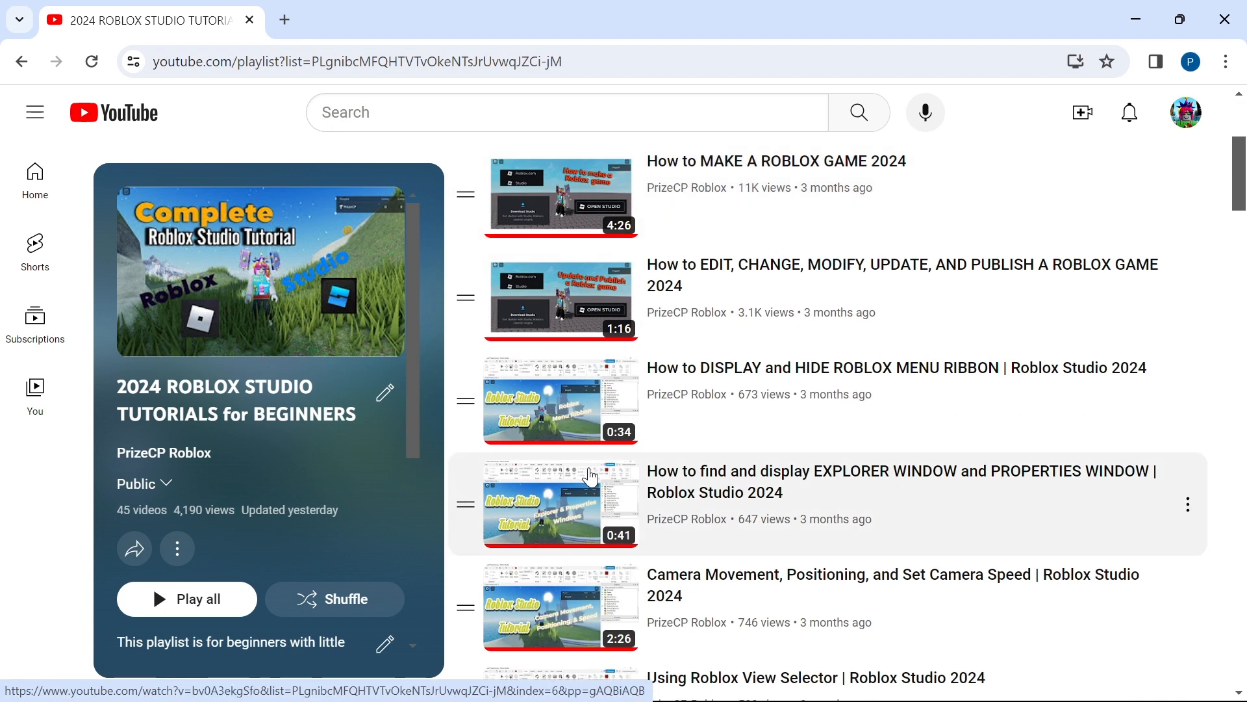
scroll(590, 475, "down", 1)
scroll(590, 476, "down", 2)
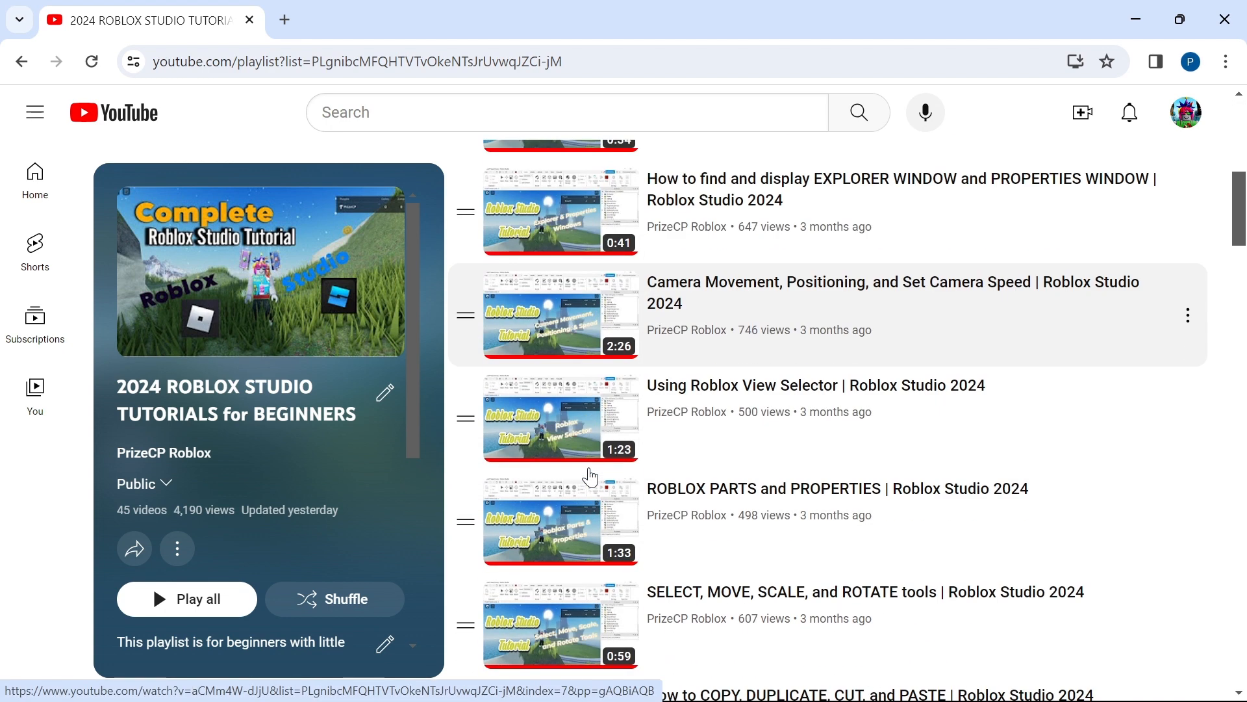
scroll(589, 476, "down", 2)
scroll(589, 476, "down", 3)
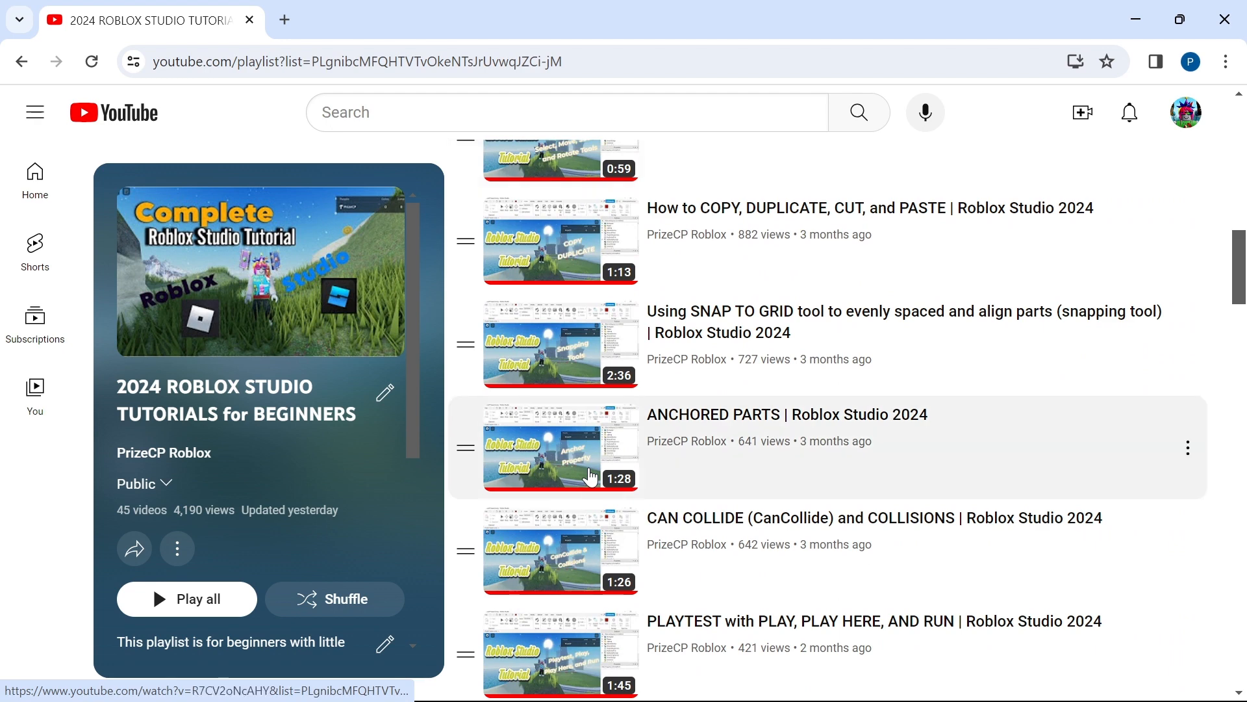
scroll(589, 476, "down", 2)
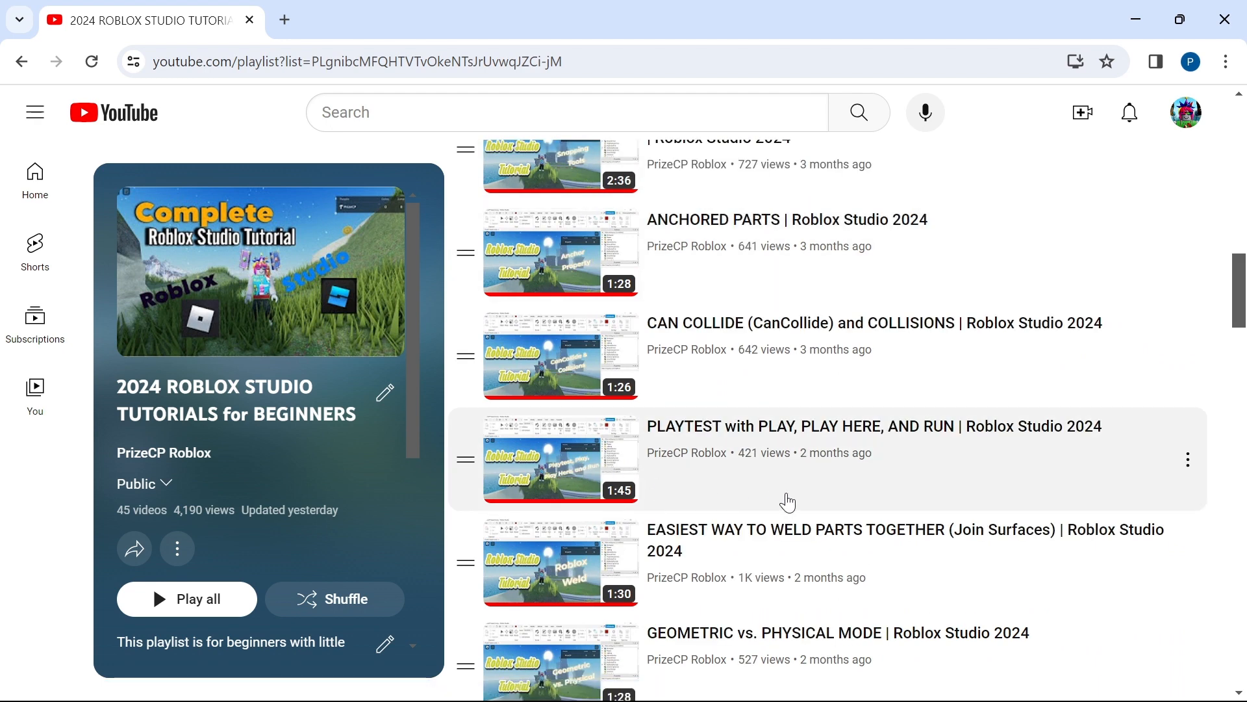
scroll(788, 501, "down", 2)
scroll(788, 501, "down", 1)
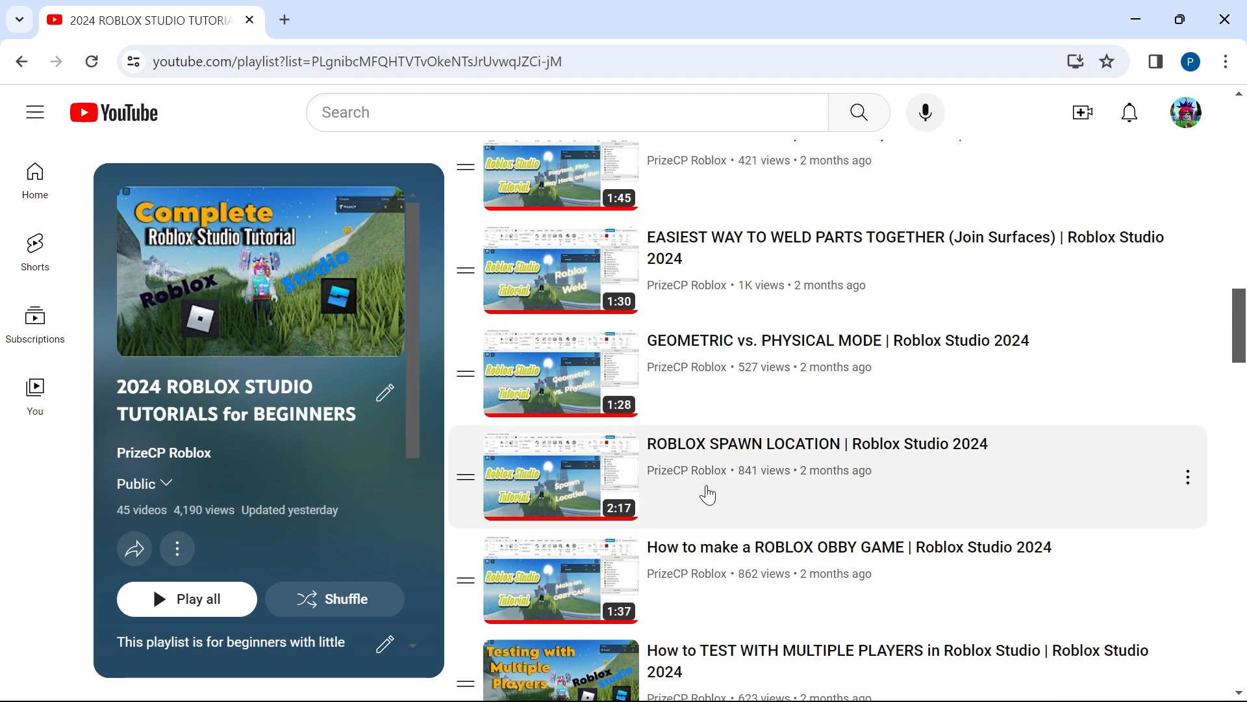
scroll(713, 493, "down", 2)
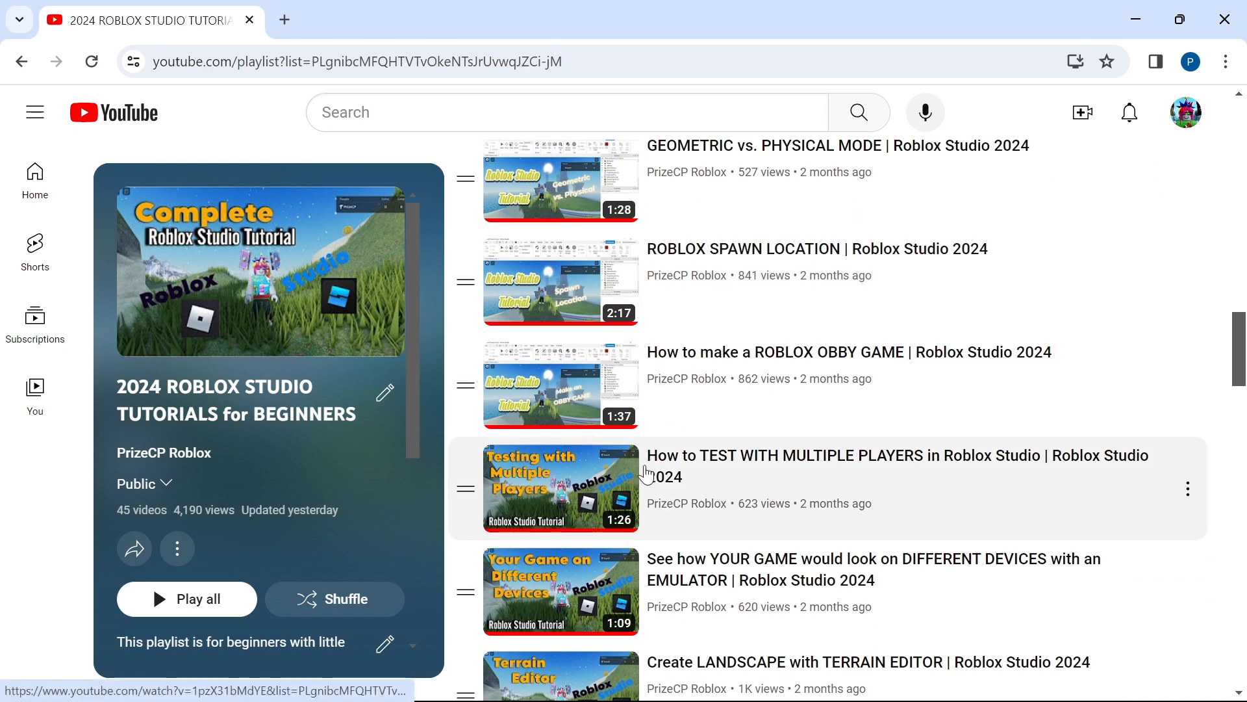
scroll(730, 414, "down", 3)
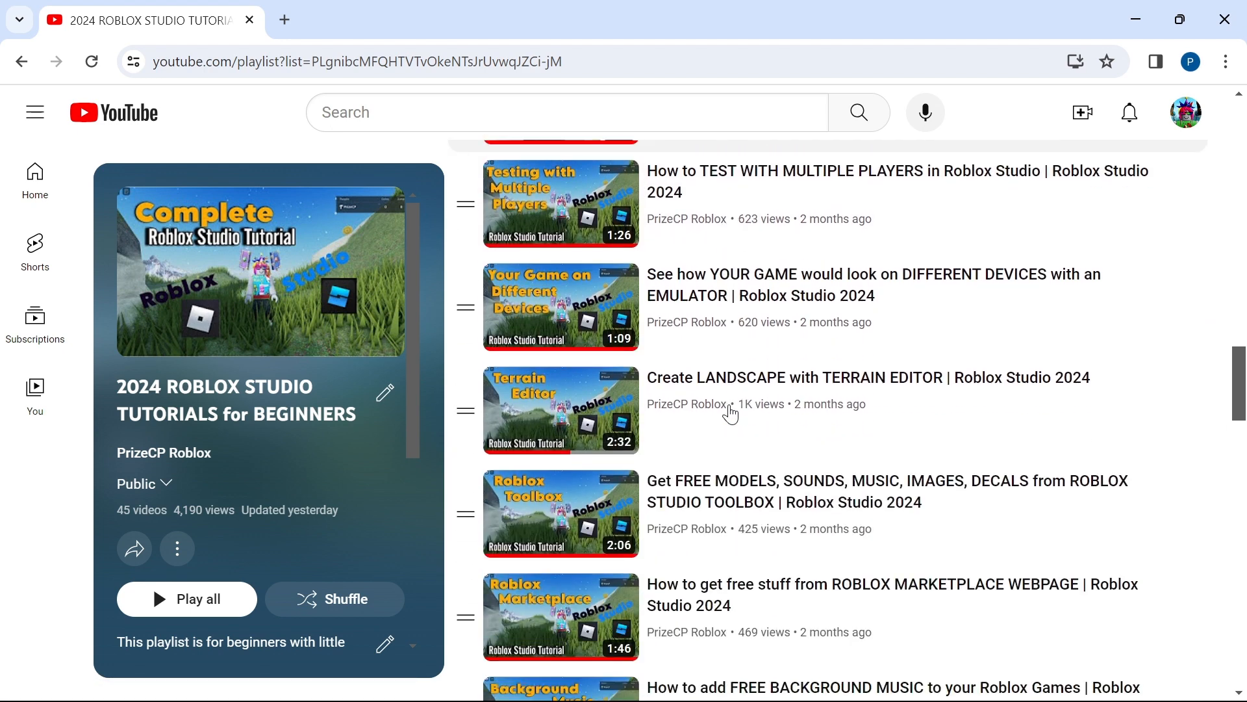
scroll(736, 502, "down", 8)
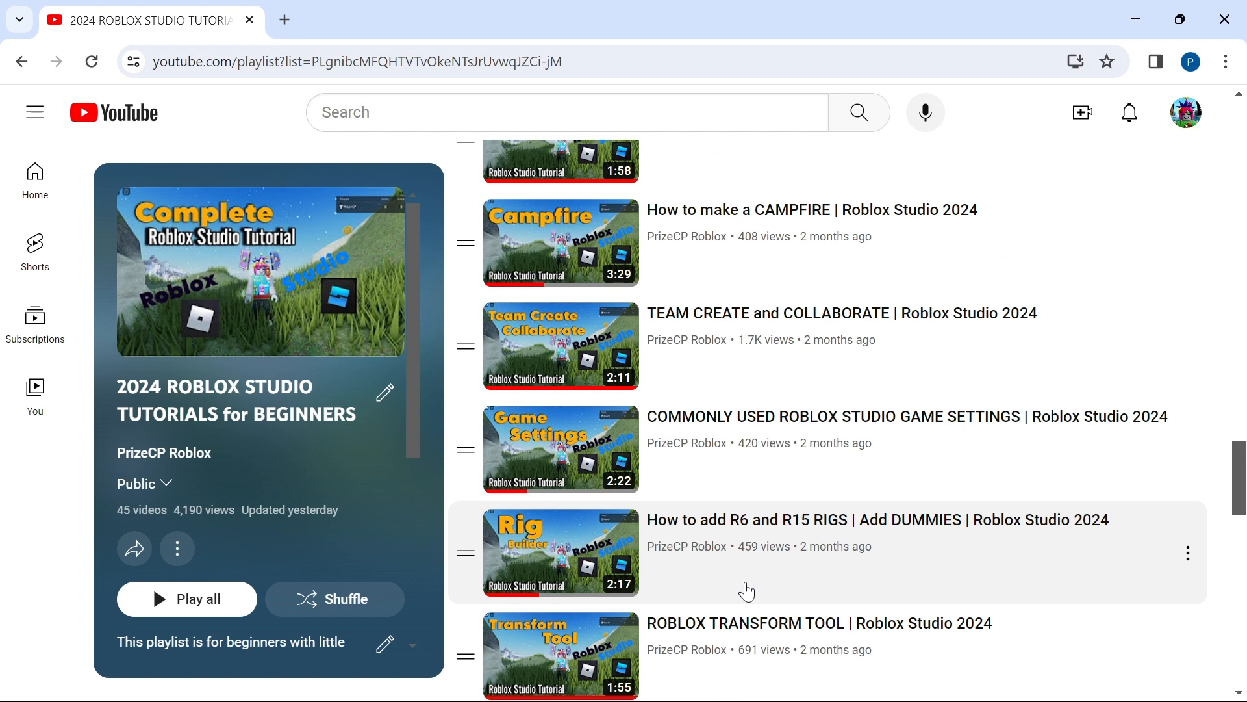
scroll(747, 591, "down", 1)
scroll(747, 591, "down", 1)
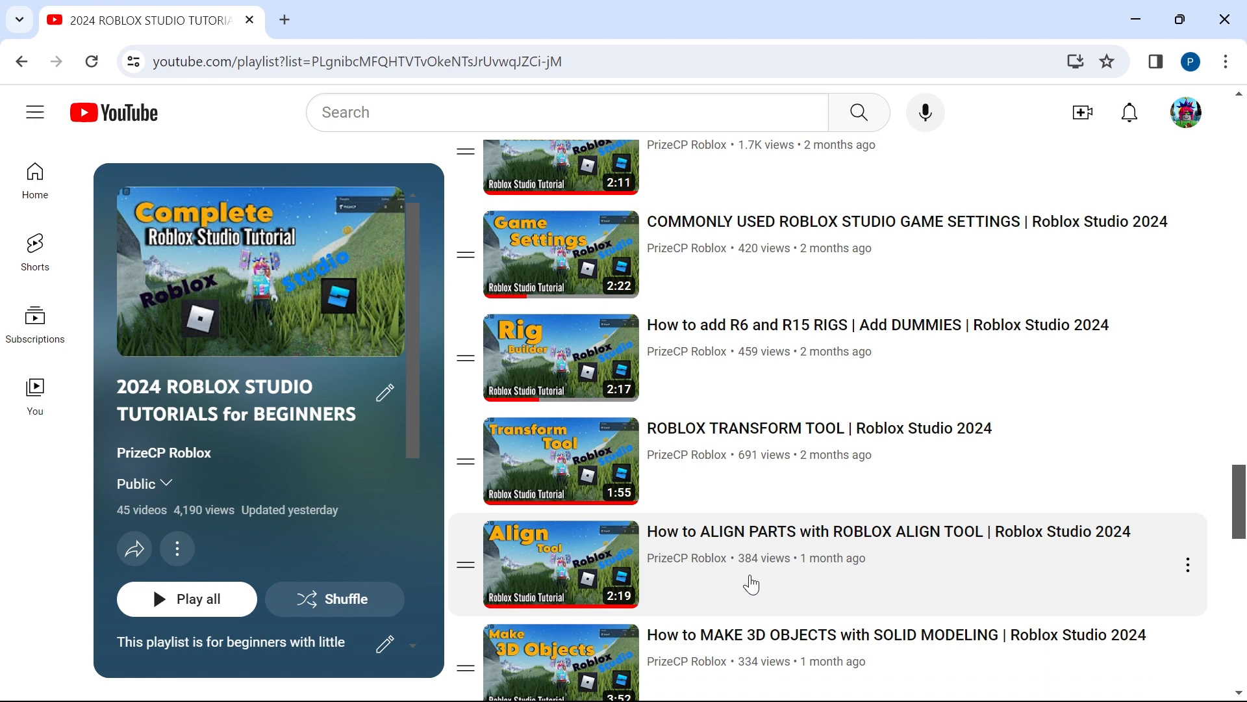
scroll(749, 589, "down", 2)
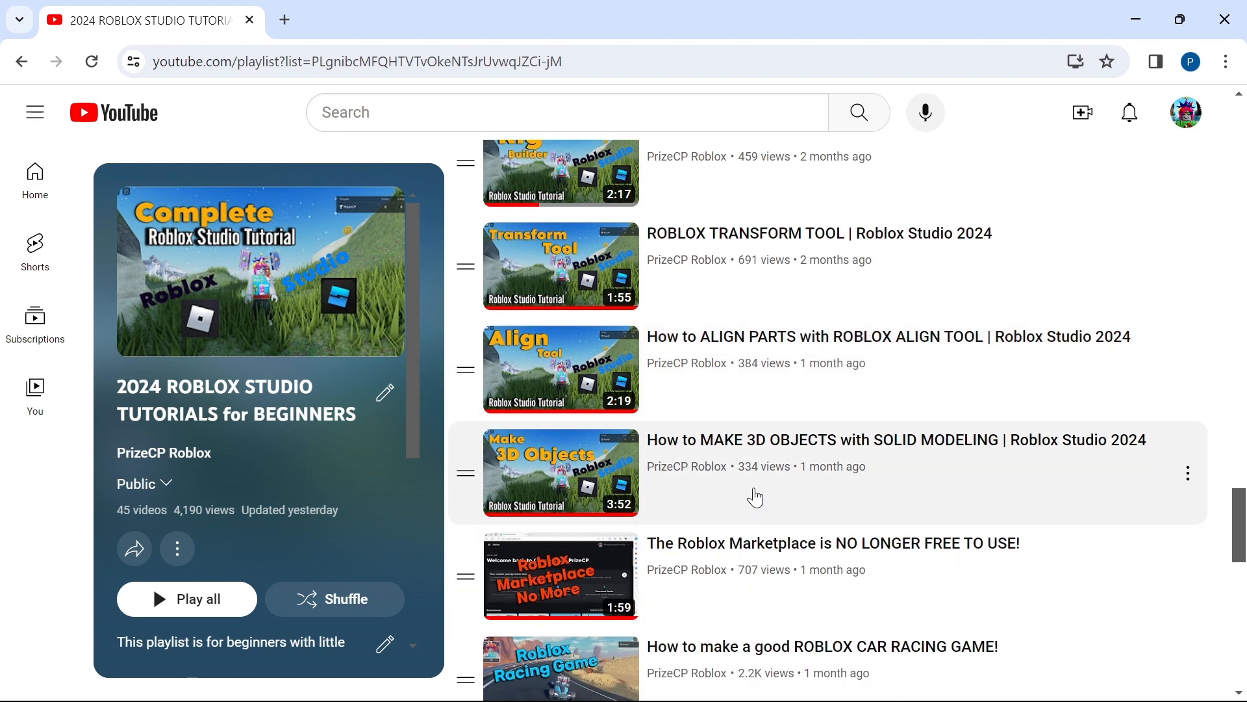
scroll(747, 508, "down", 3)
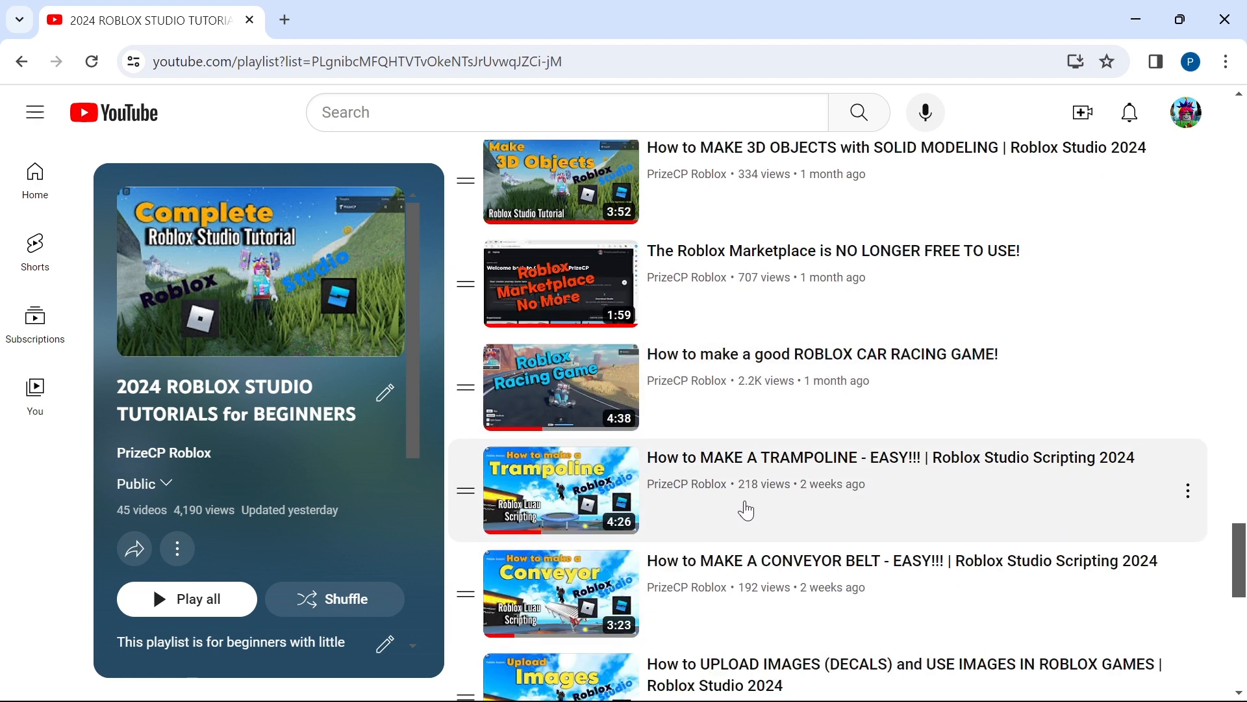
scroll(747, 510, "down", 1)
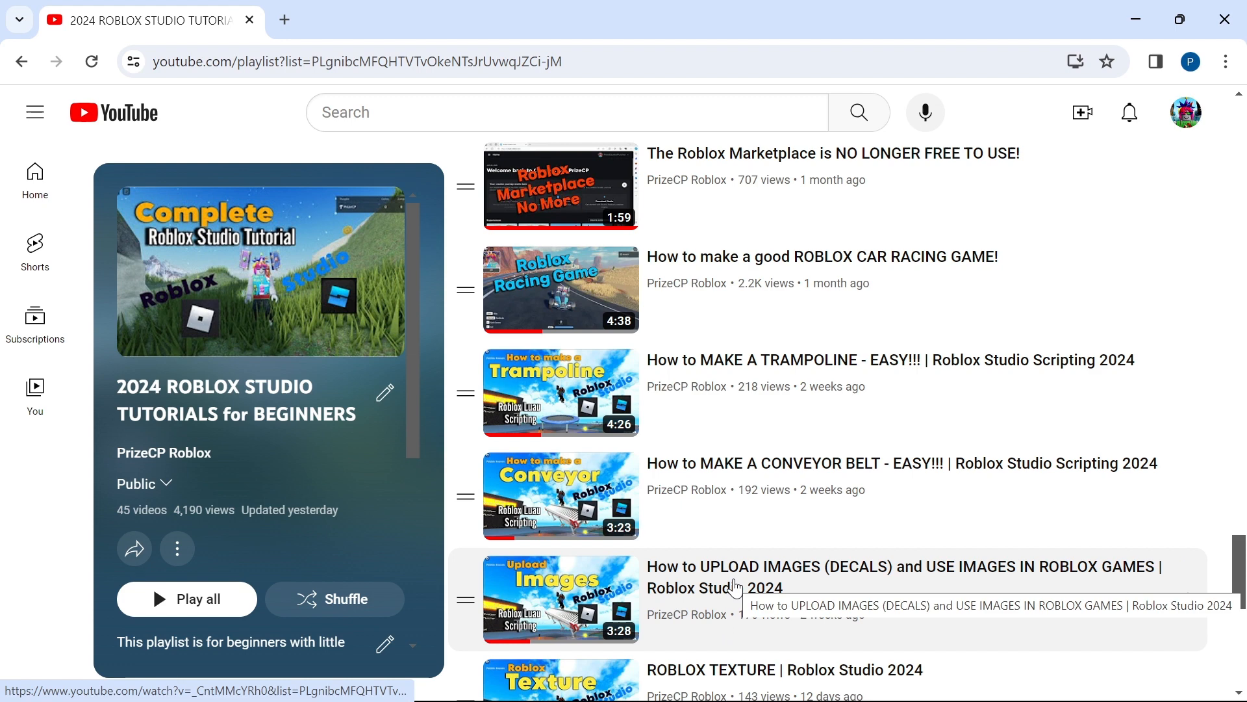
scroll(735, 587, "down", 2)
scroll(735, 587, "down", 1)
scroll(734, 587, "down", 2)
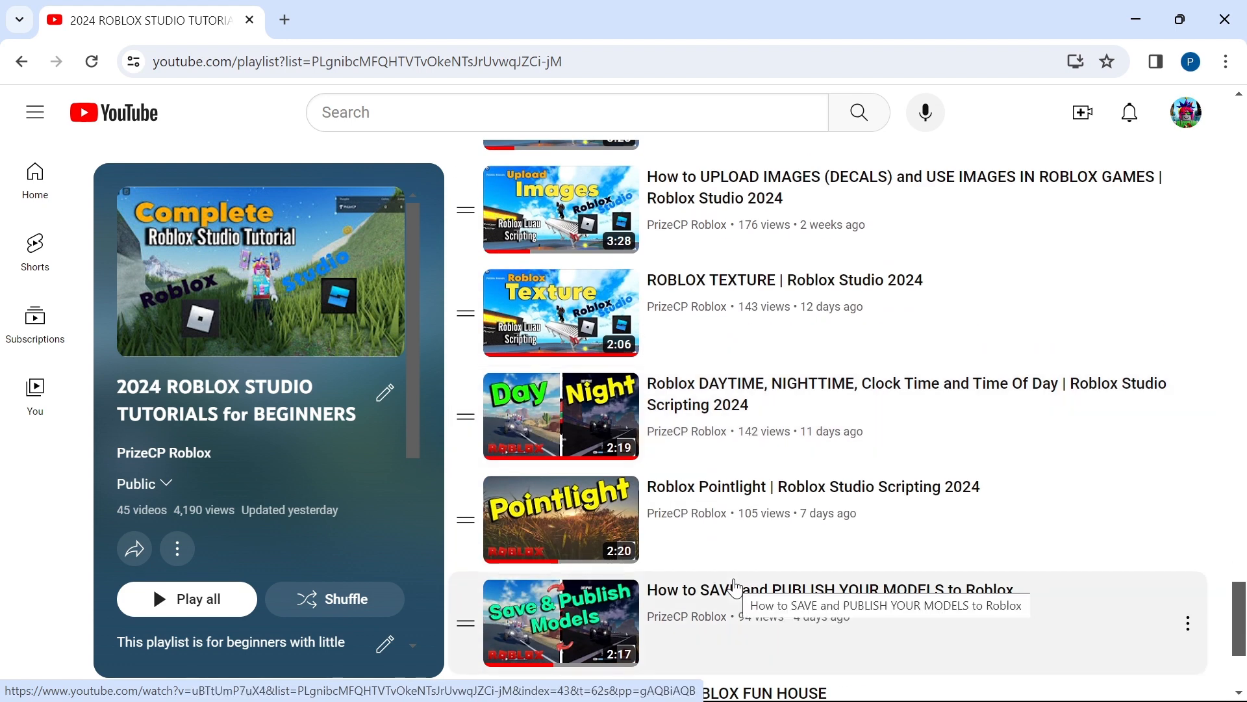
scroll(736, 587, "down", 1)
scroll(735, 586, "down", 1)
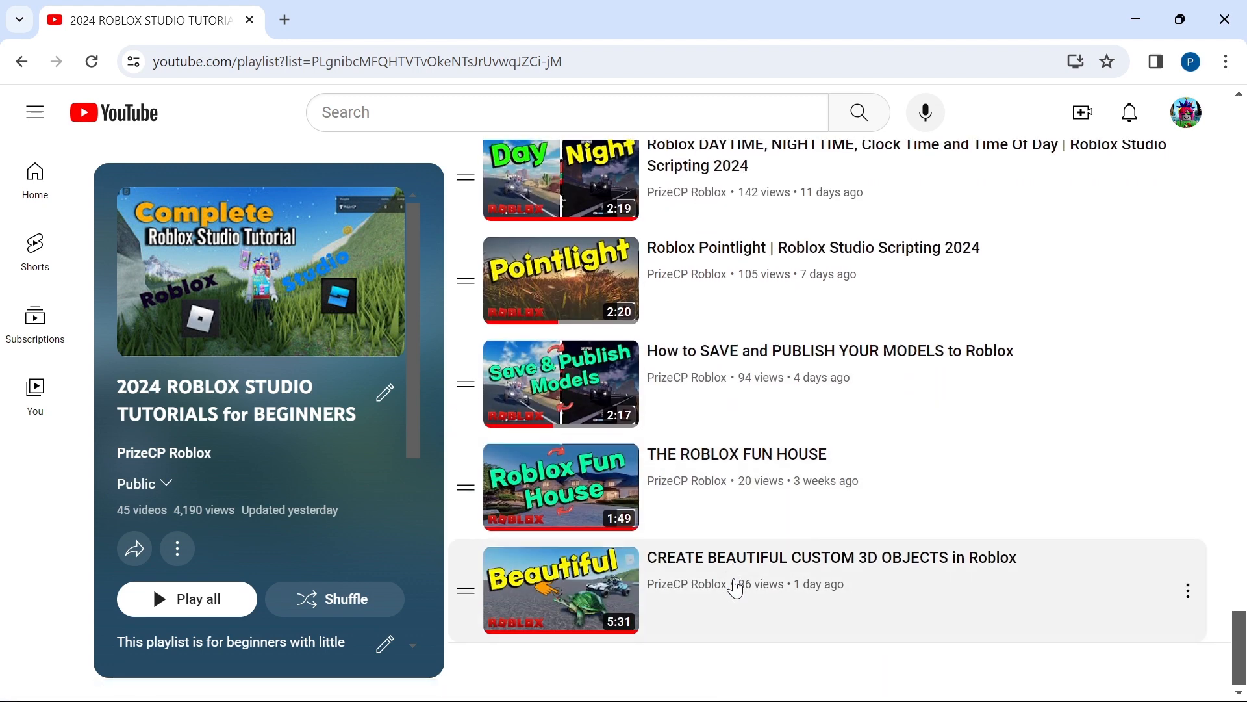